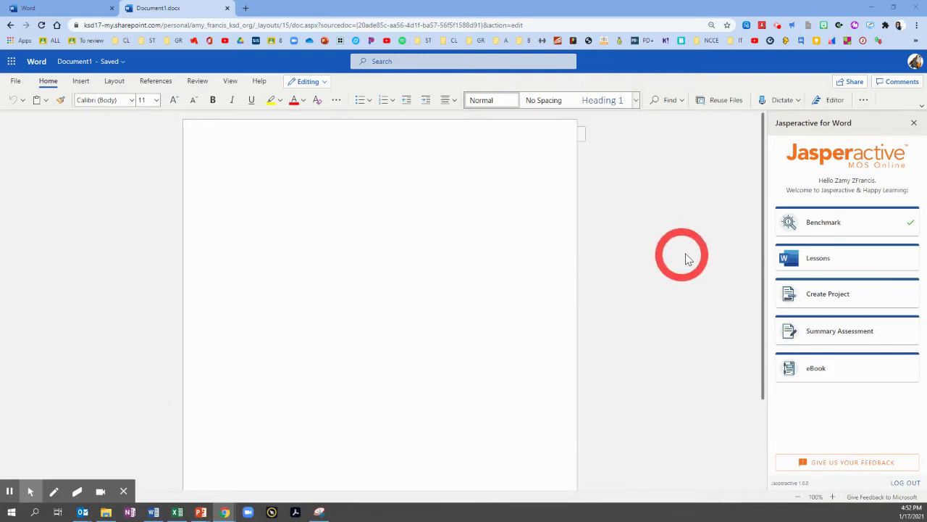
Open the 'Learn to work with comments' exercise in the Manage Document Collaboration lesson.
{"action": "left_click", "coordinate": [811, 262]}
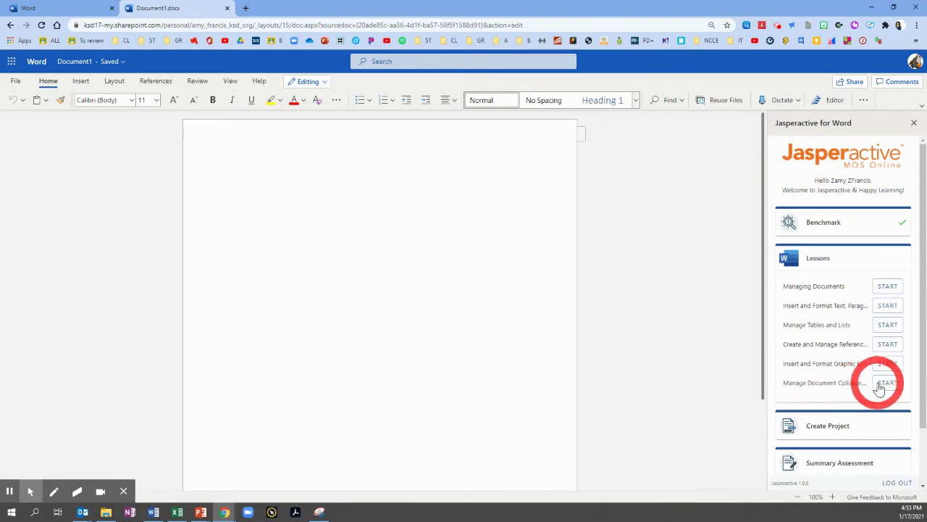
{"action": "left_click", "coordinate": [880, 388]}
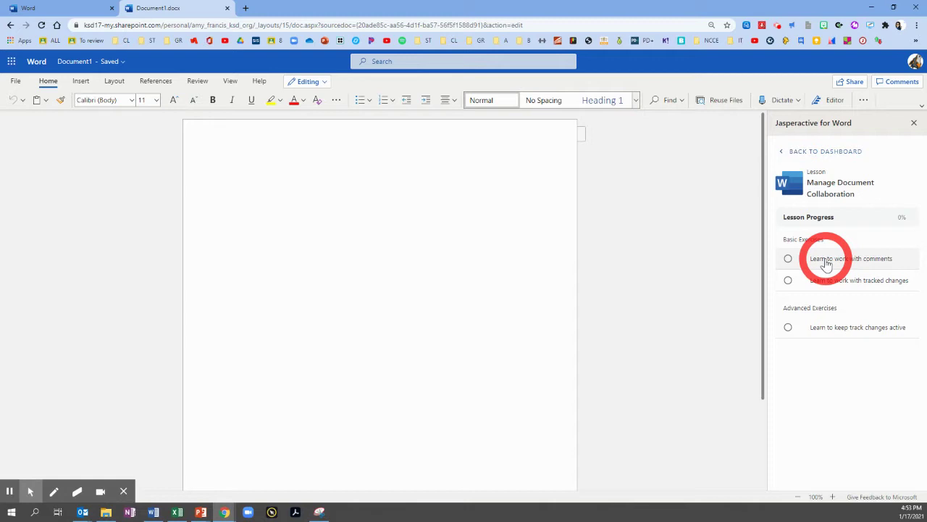
{"action": "left_click", "coordinate": [826, 262]}
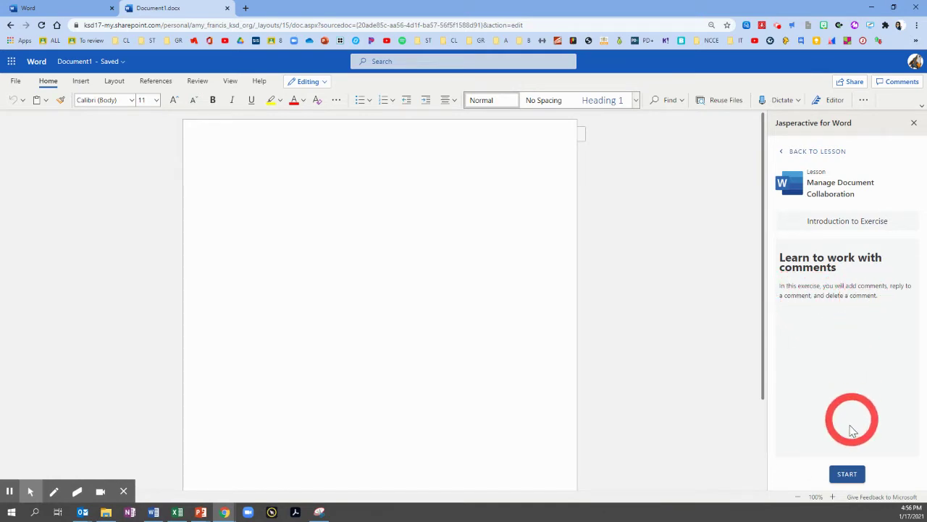
Start the comments exercise and return to the top of the document.
{"action": "left_click", "coordinate": [846, 477]}
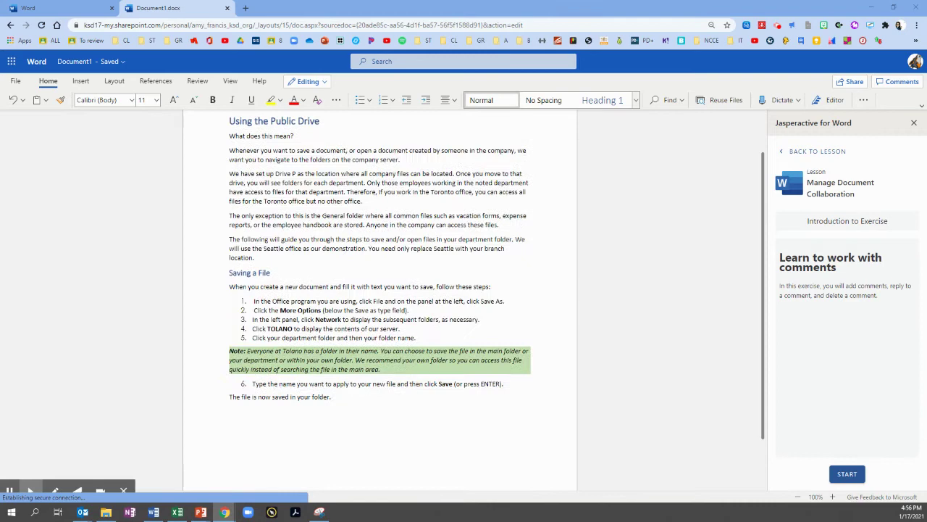
{"action": "left_click", "coordinate": [610, 373]}
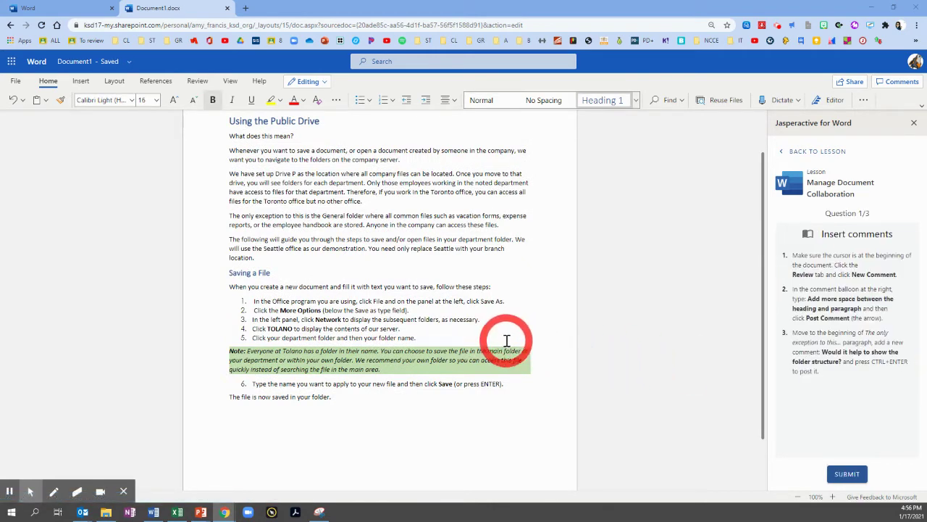
{"action": "scroll", "coordinate": [221, 190], "scroll_direction": "up", "scroll_amount": 1}
Add a comment on the heading reading 'Add more space between the heading and paragraph'.
{"action": "left_click", "coordinate": [229, 175]}
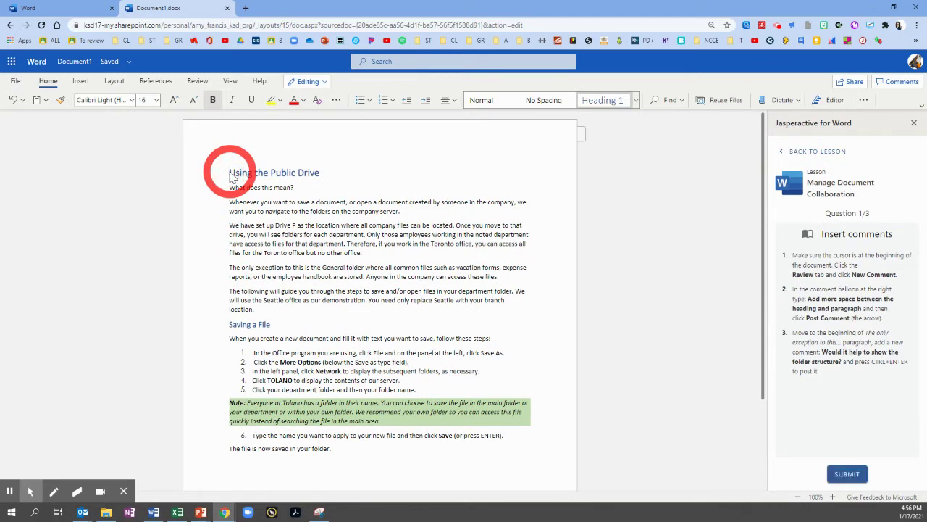
{"action": "left_click", "coordinate": [200, 83]}
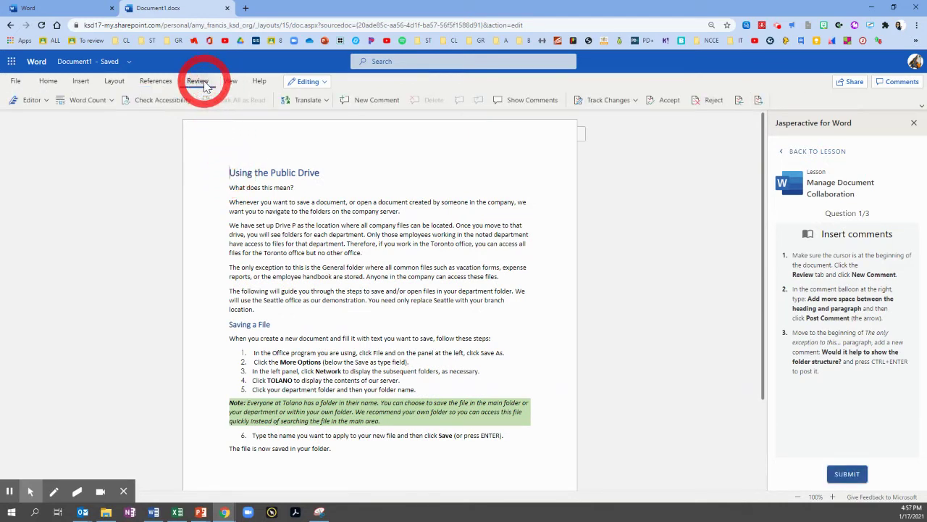
{"action": "left_click", "coordinate": [371, 101]}
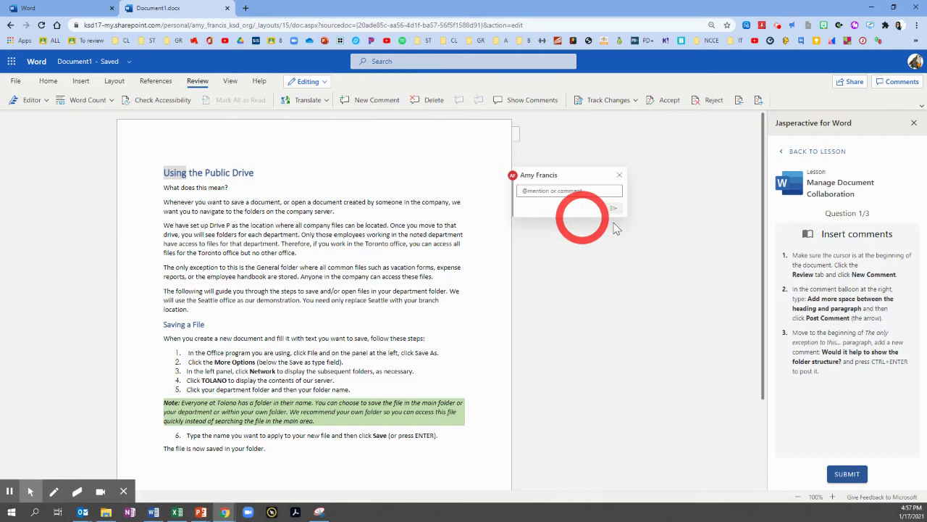
{"action": "left_click_drag", "start_coordinate": [807, 298], "coordinate": [861, 308]}
{"action": "key", "text": "ctrl+c"}
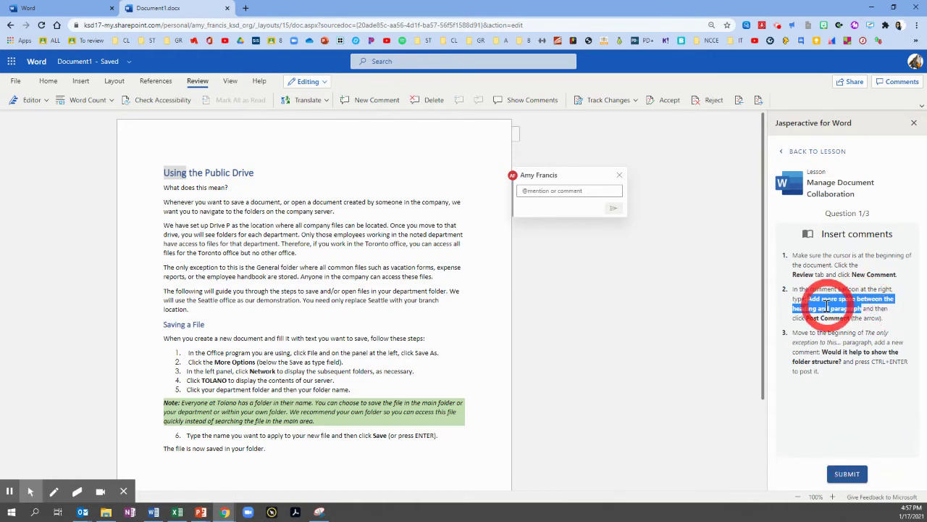
{"action": "left_click", "coordinate": [536, 191]}
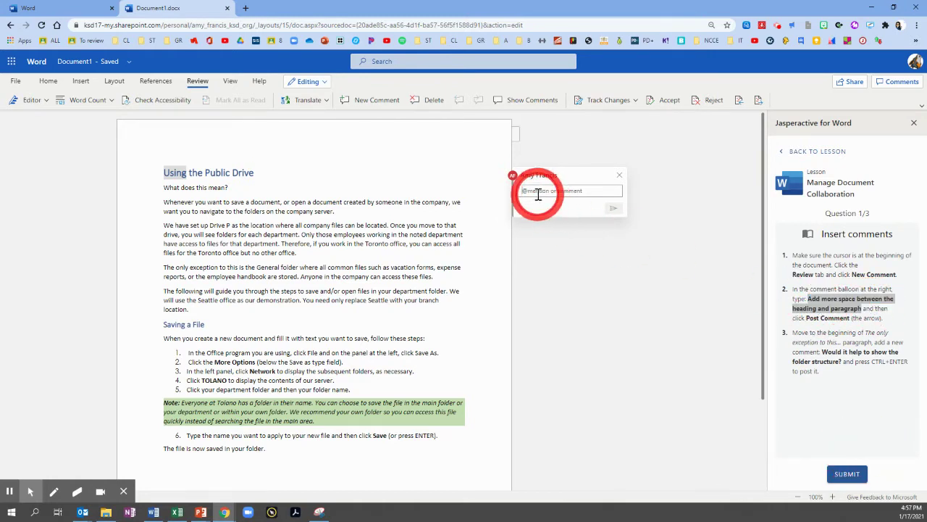
{"action": "key", "text": "ctrl+v"}
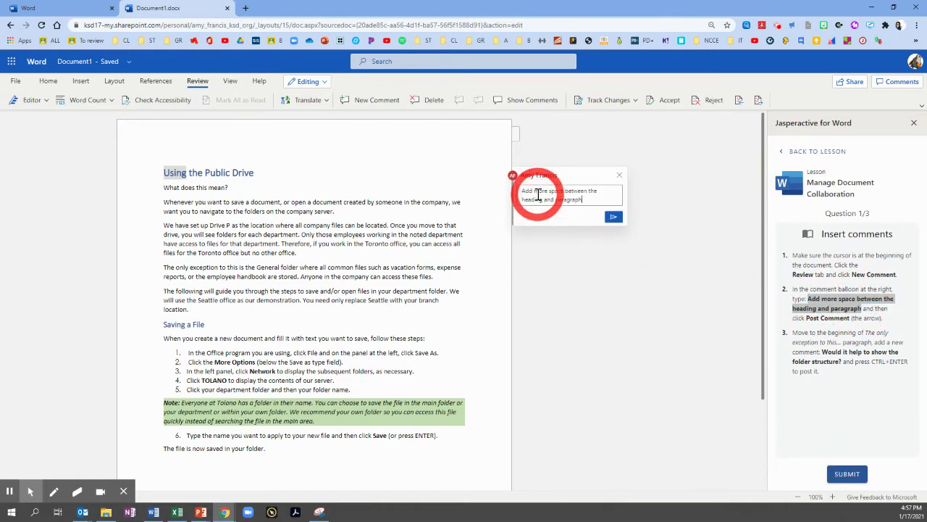
{"action": "left_click", "coordinate": [613, 218]}
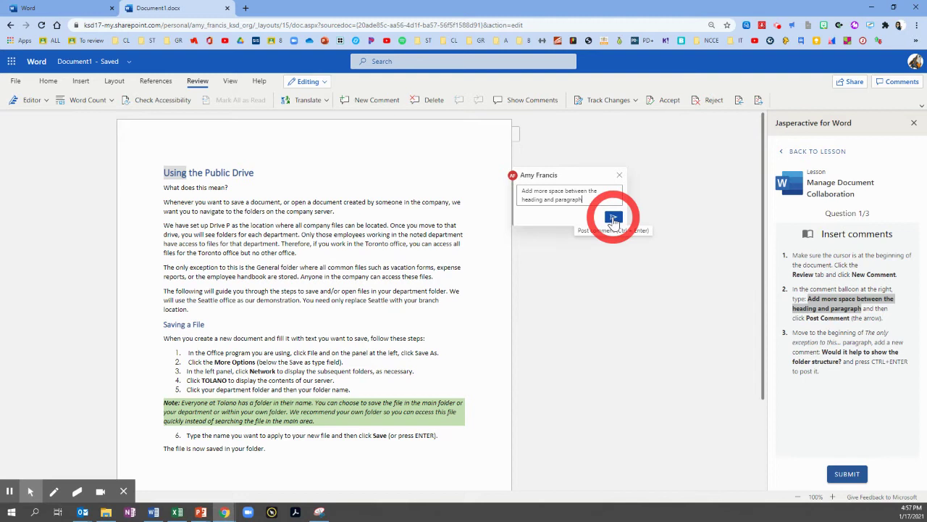
Post the heading comment, then comment 'Would it help to show the folder structure?' on 'The only exception'.
{"action": "left_click", "coordinate": [612, 218]}
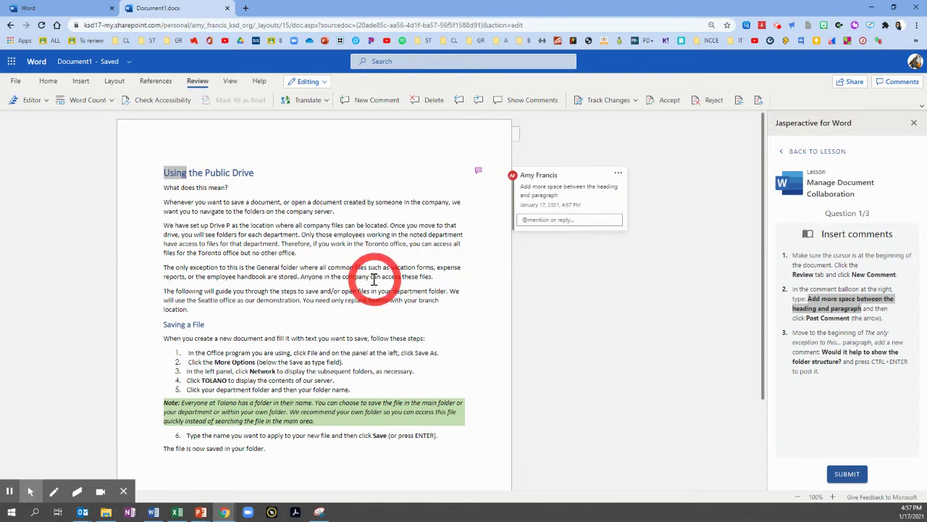
{"action": "scroll", "coordinate": [350, 289], "scroll_direction": "down", "scroll_amount": 1}
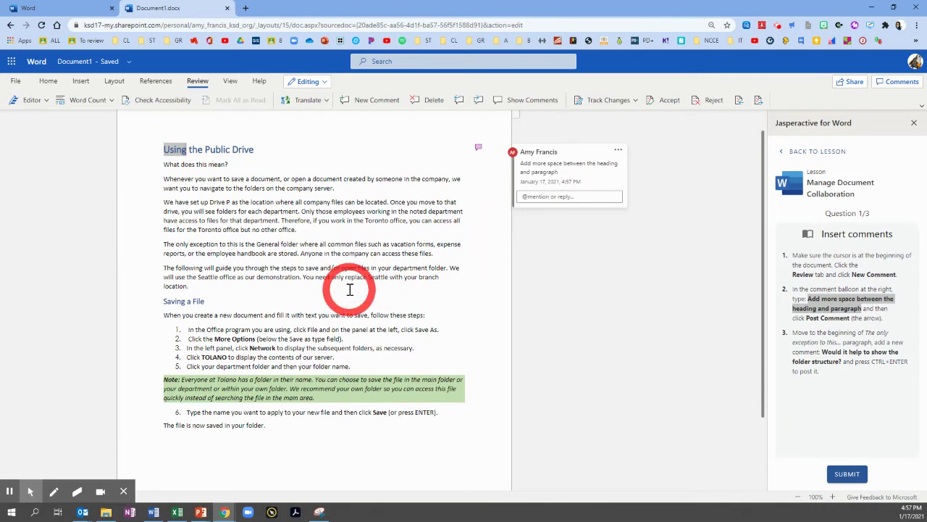
{"action": "left_click", "coordinate": [164, 220]}
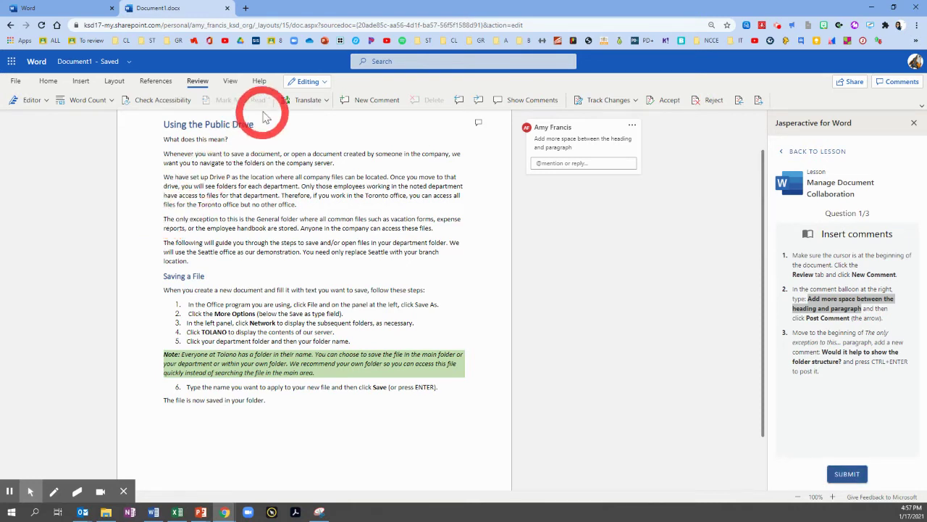
{"action": "left_click", "coordinate": [370, 103]}
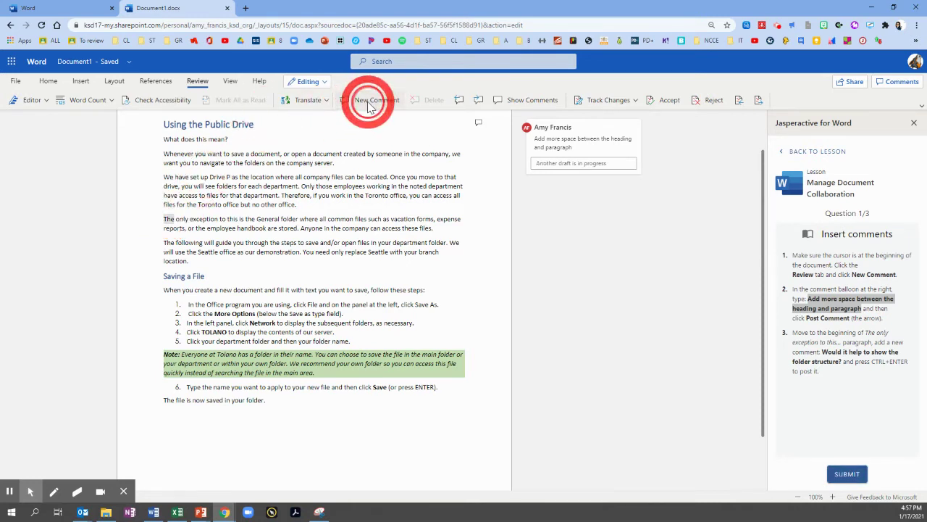
{"action": "left_click_drag", "start_coordinate": [823, 353], "coordinate": [838, 387]}
{"action": "key", "text": "ctrl+c"}
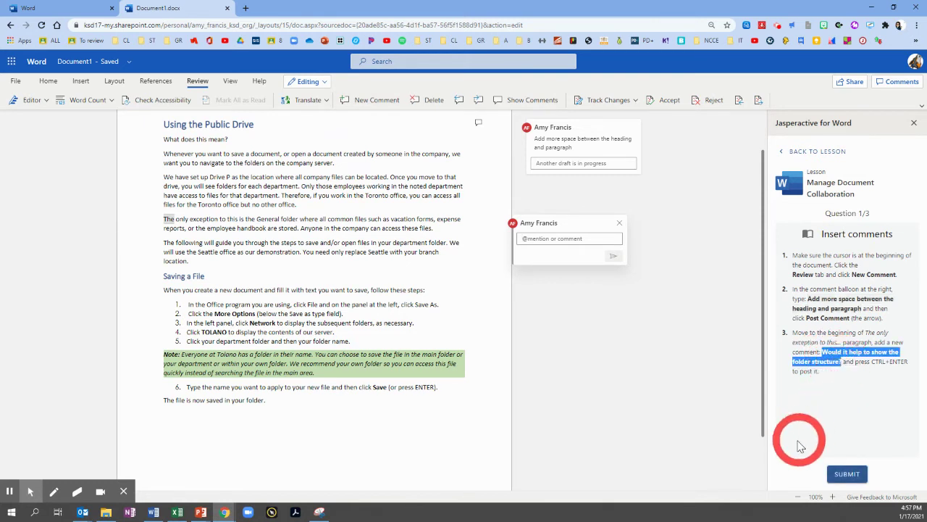
{"action": "left_click", "coordinate": [537, 240]}
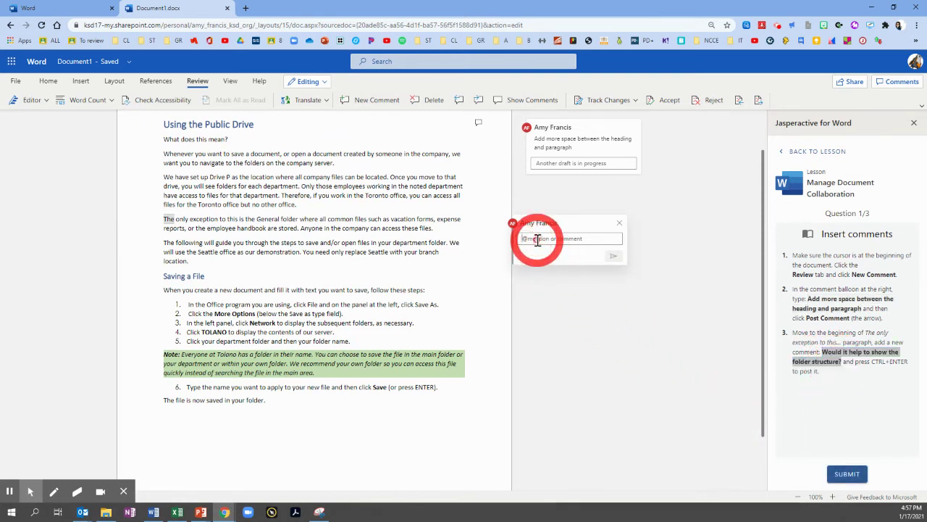
{"action": "key", "text": "ctrl+v"}
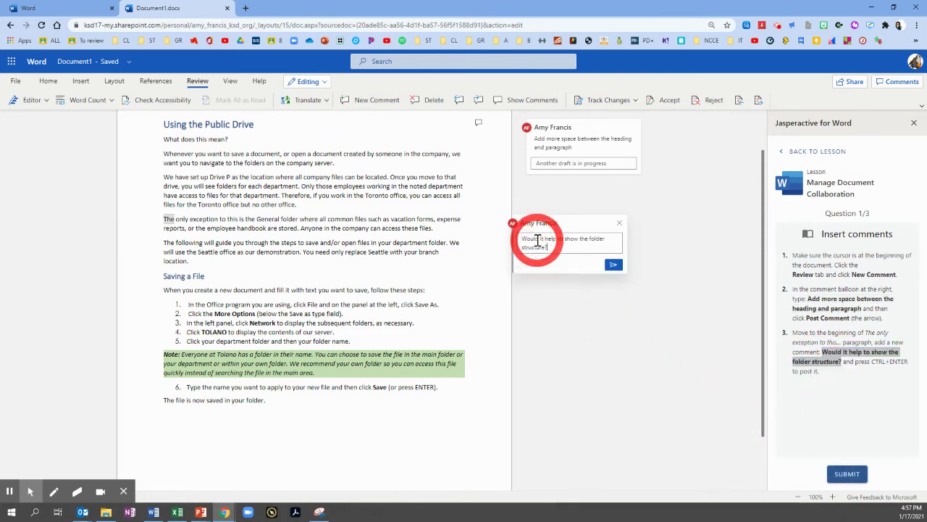
{"action": "left_click", "coordinate": [613, 267]}
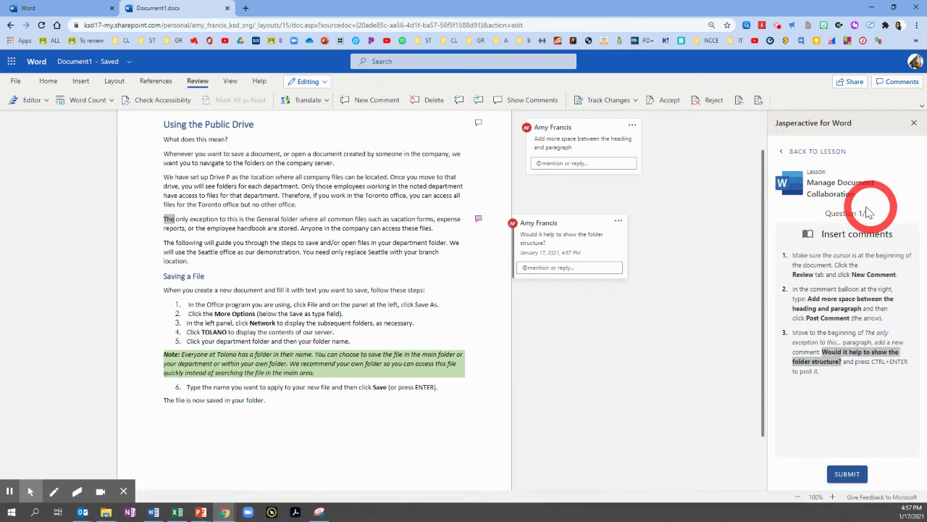
Submit the insert-comments task and reply 'Done' to the heading-spacing comment.
{"action": "left_click", "coordinate": [848, 475]}
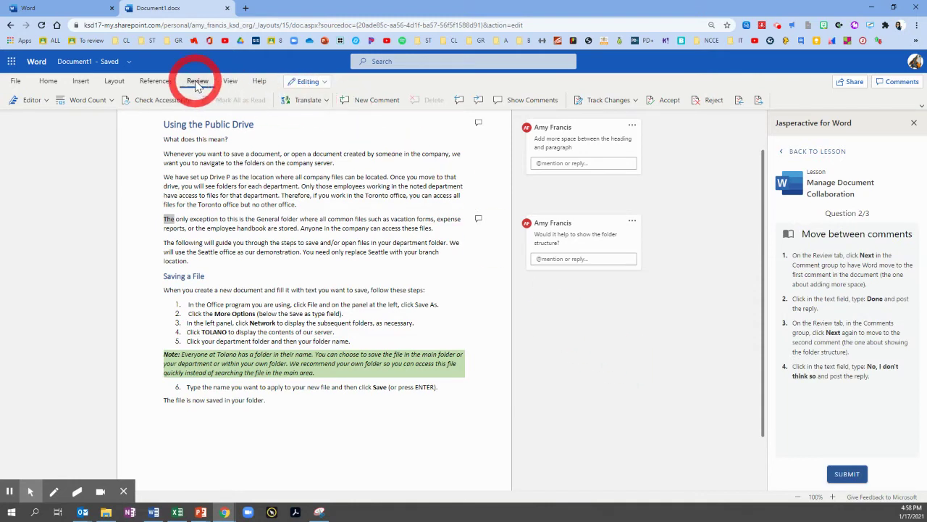
{"action": "left_click", "coordinate": [257, 167]}
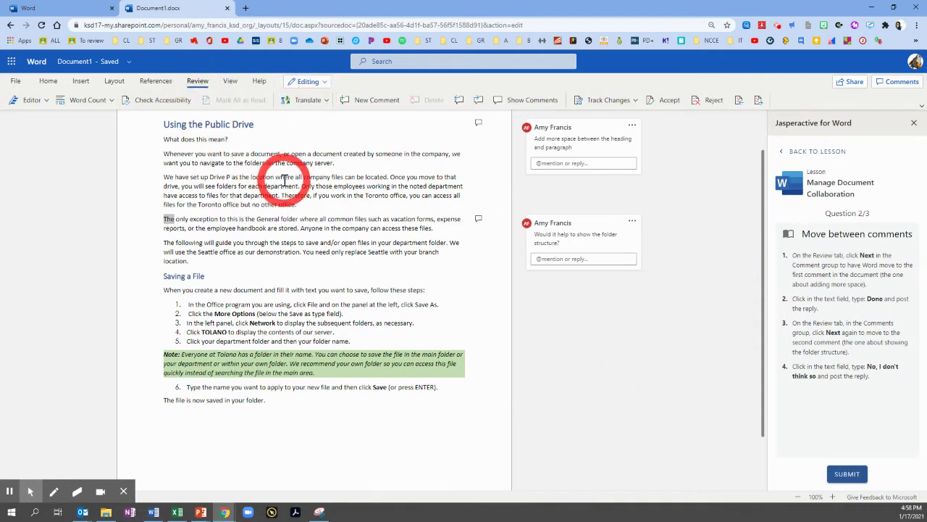
{"action": "left_click", "coordinate": [478, 102]}
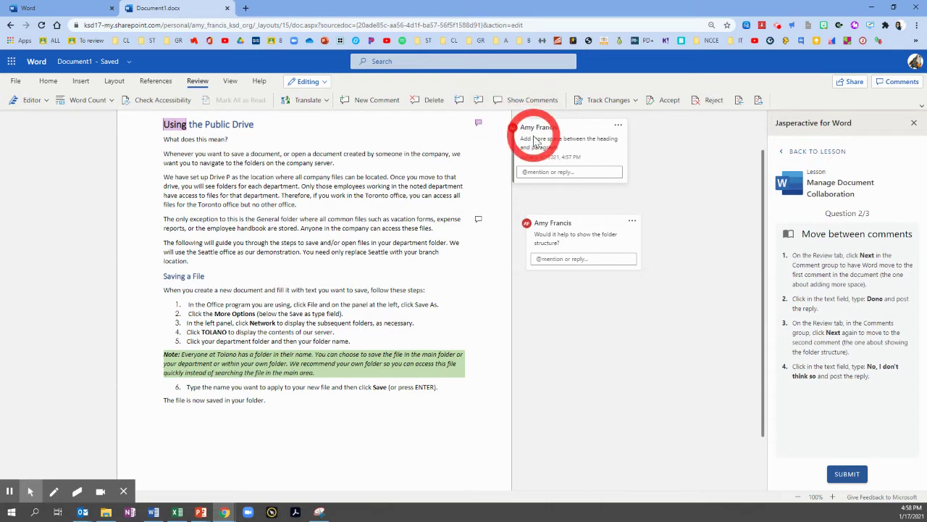
{"action": "left_click", "coordinate": [532, 172]}
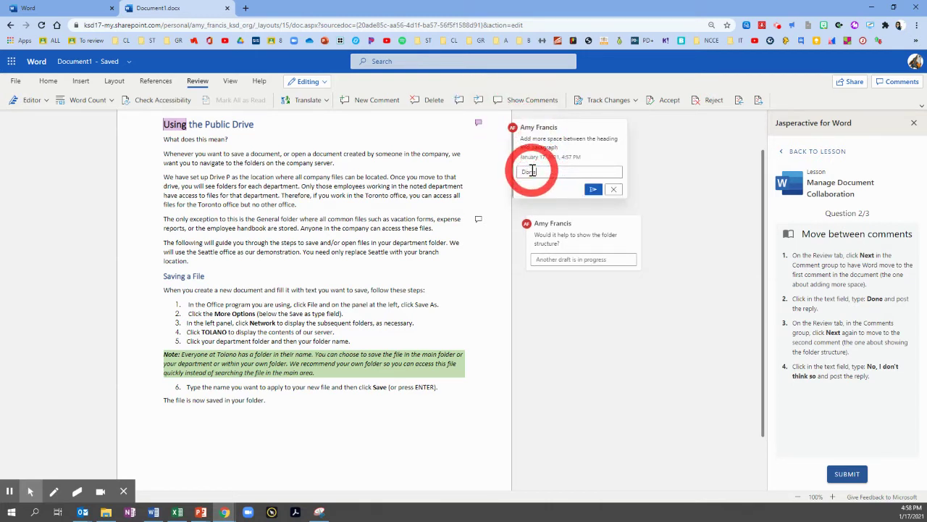
{"action": "left_click", "coordinate": [592, 189]}
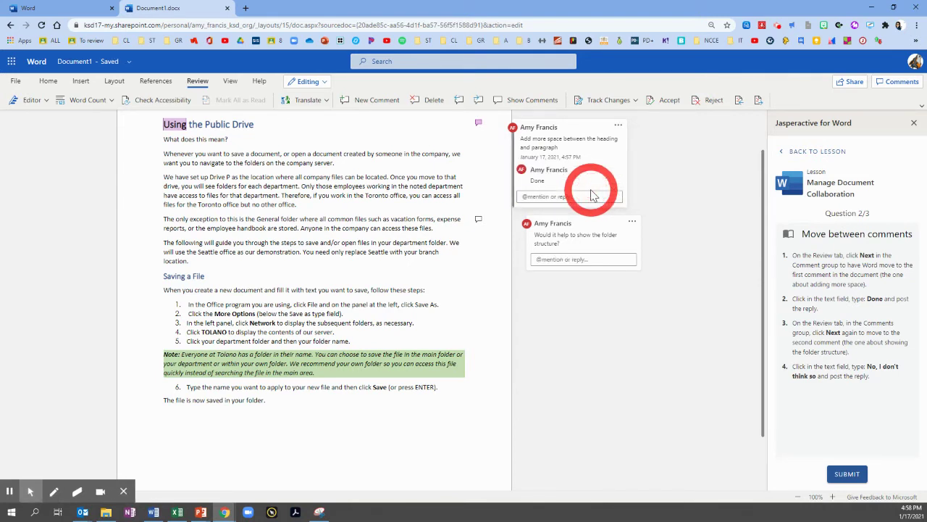
{"action": "left_click", "coordinate": [516, 153]}
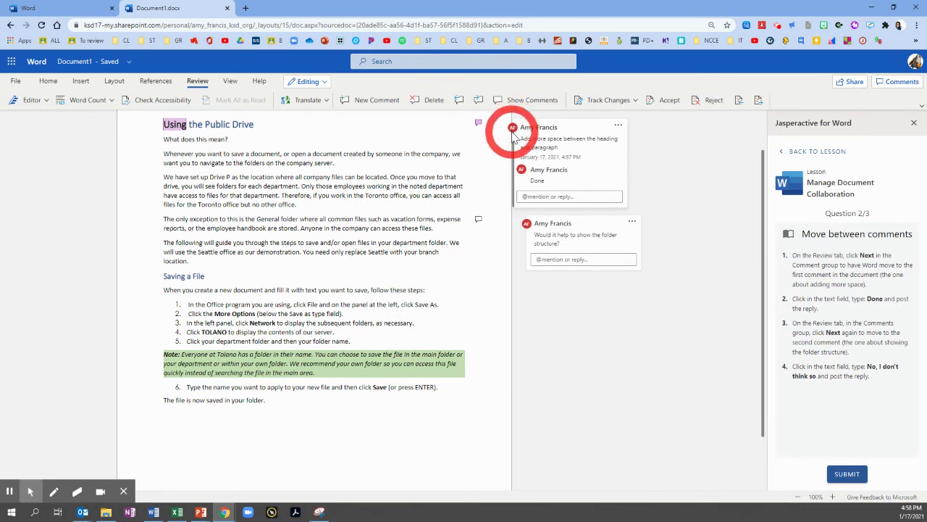
Go to the folder-structure comment and post the reply 'No, I don't think so'.
{"action": "left_click", "coordinate": [480, 101]}
{"action": "left_click", "coordinate": [479, 102]}
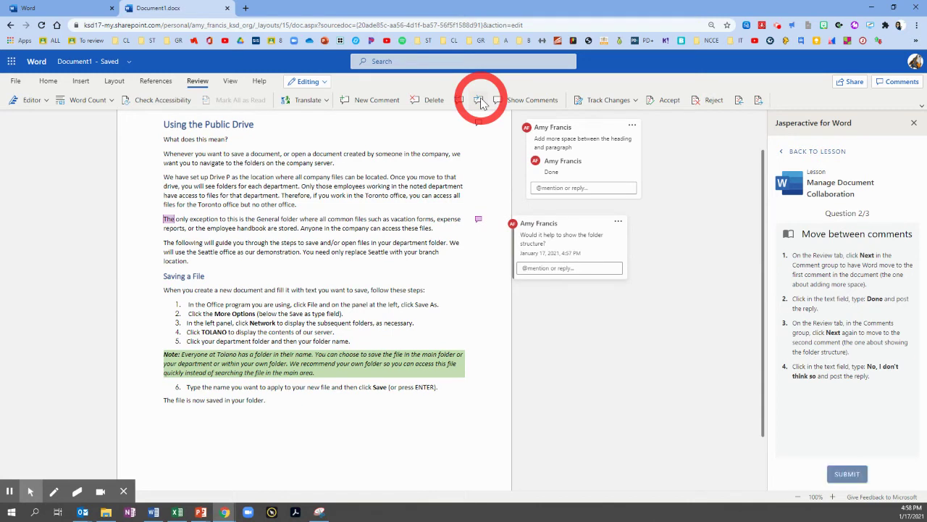
{"action": "left_click", "coordinate": [864, 370]}
{"action": "left_click_drag", "start_coordinate": [864, 371], "coordinate": [584, 264]}
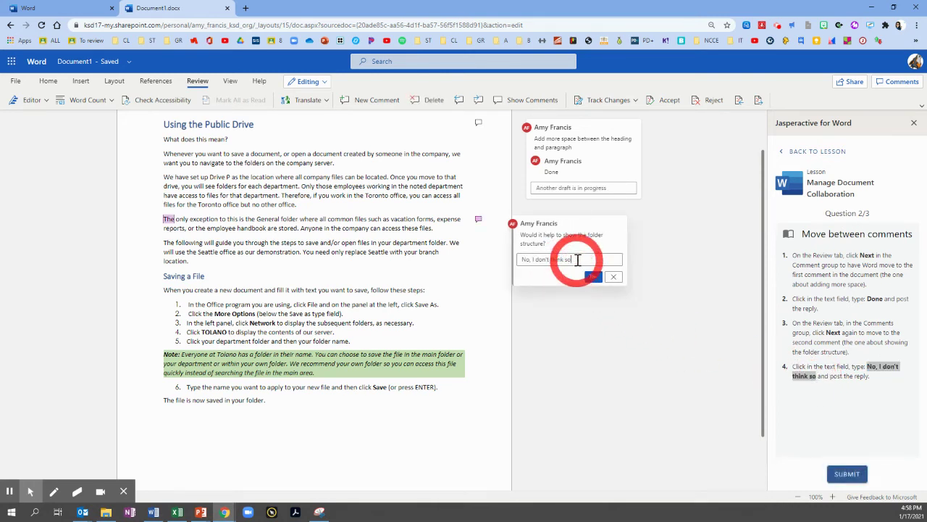
{"action": "left_click", "coordinate": [592, 278]}
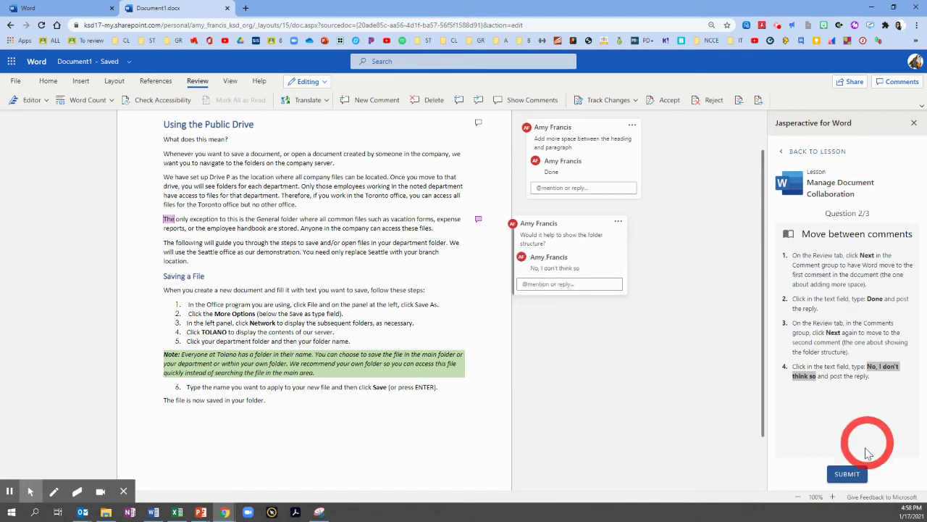
Submit the move-between-comments task, resolve the spacing thread and delete the folder-structure thread.
{"action": "left_click", "coordinate": [847, 472]}
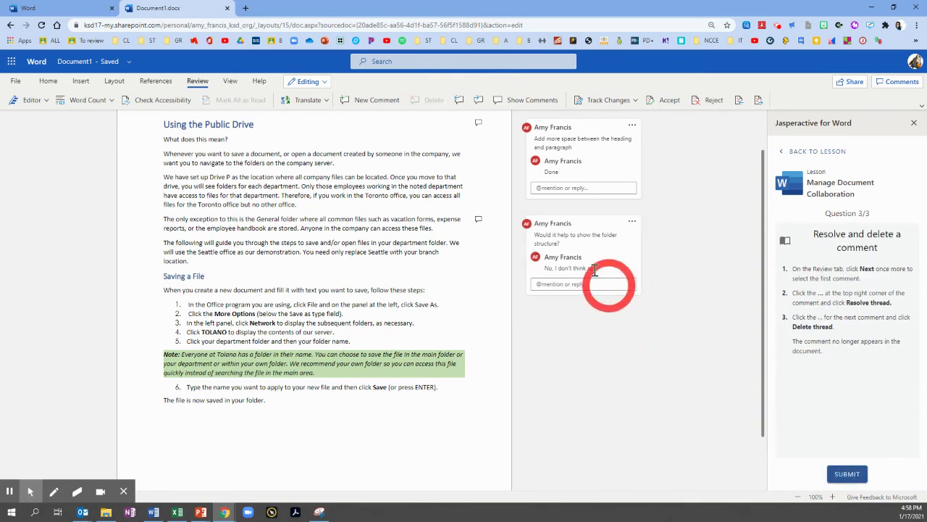
{"action": "left_click", "coordinate": [478, 101]}
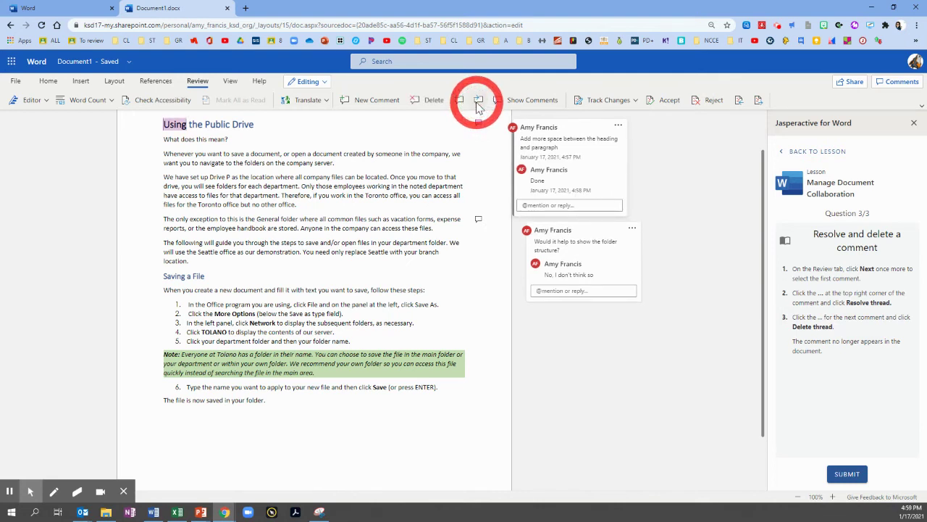
{"action": "left_click", "coordinate": [618, 128]}
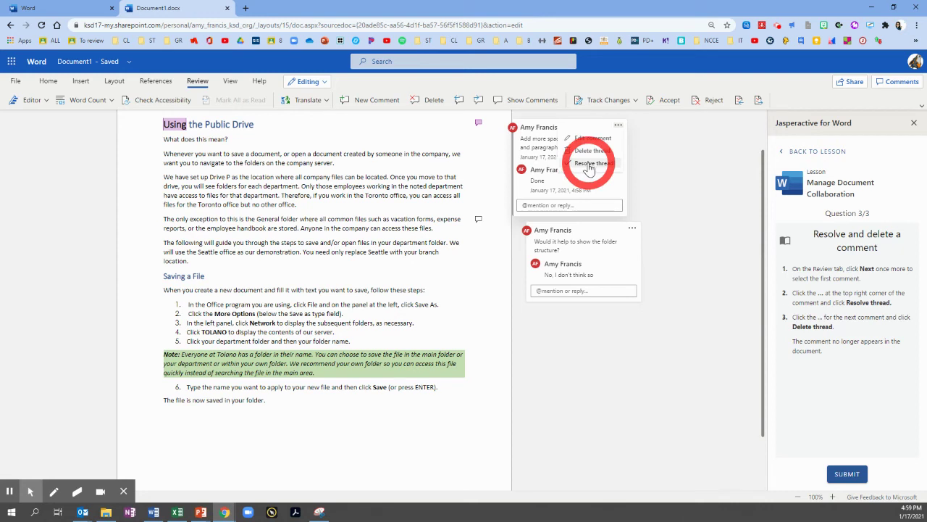
{"action": "left_click", "coordinate": [586, 164]}
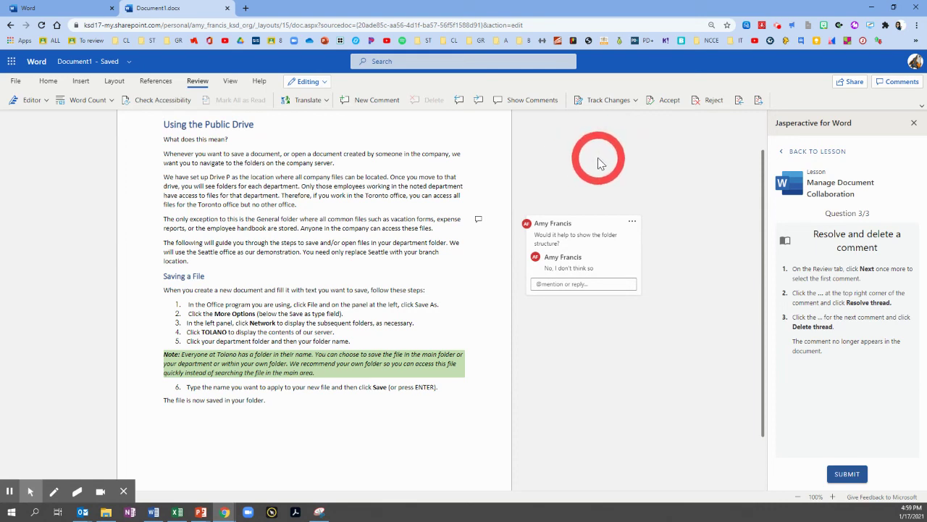
{"action": "left_click", "coordinate": [630, 224]}
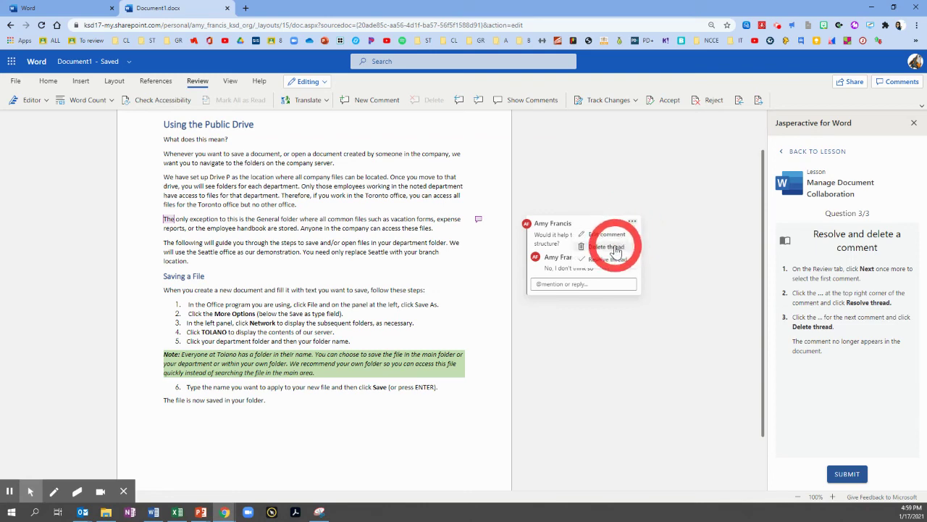
{"action": "left_click", "coordinate": [615, 247]}
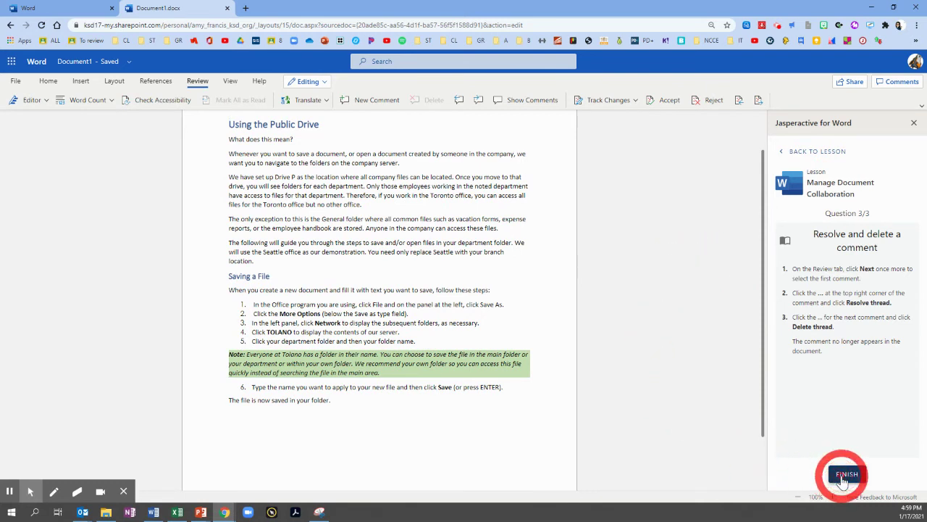
Finish the exercise, review the 3/3 score and close the results.
{"action": "left_click", "coordinate": [845, 475]}
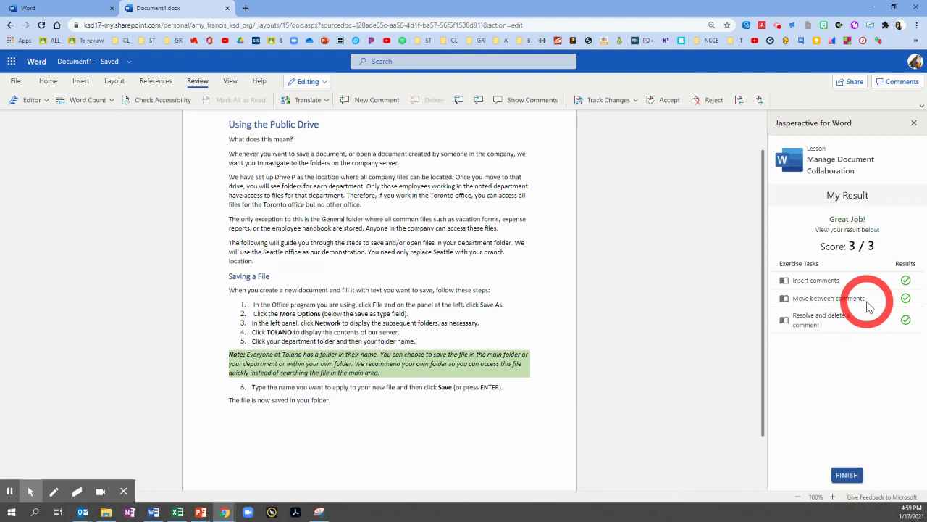
{"action": "left_click", "coordinate": [847, 477]}
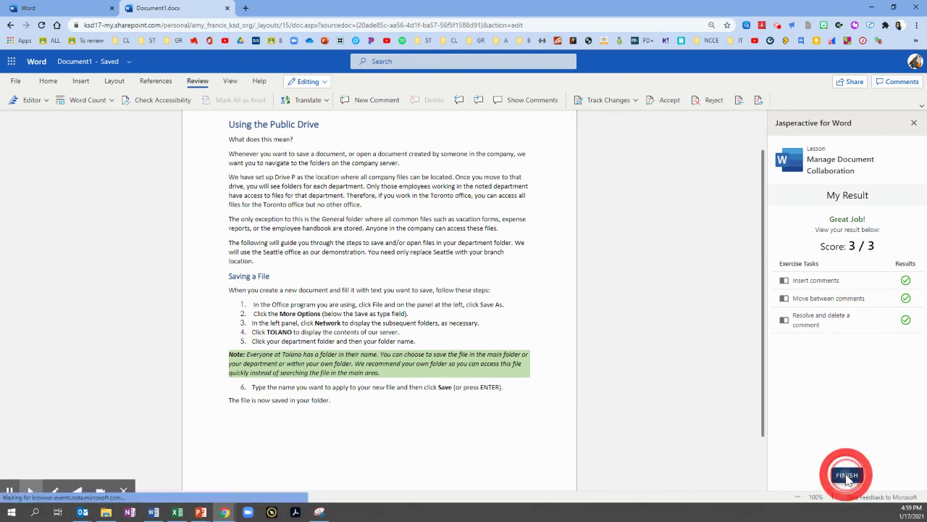
{"action": "left_click", "coordinate": [832, 385]}
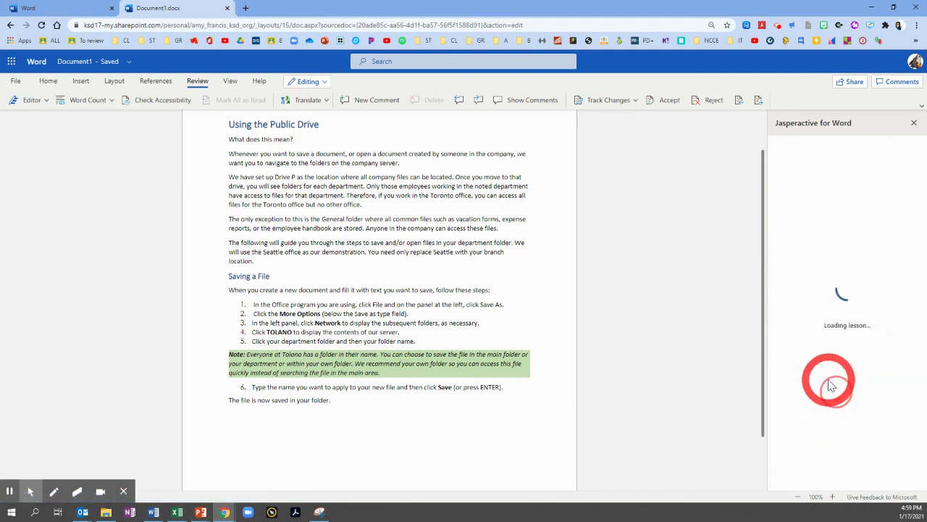